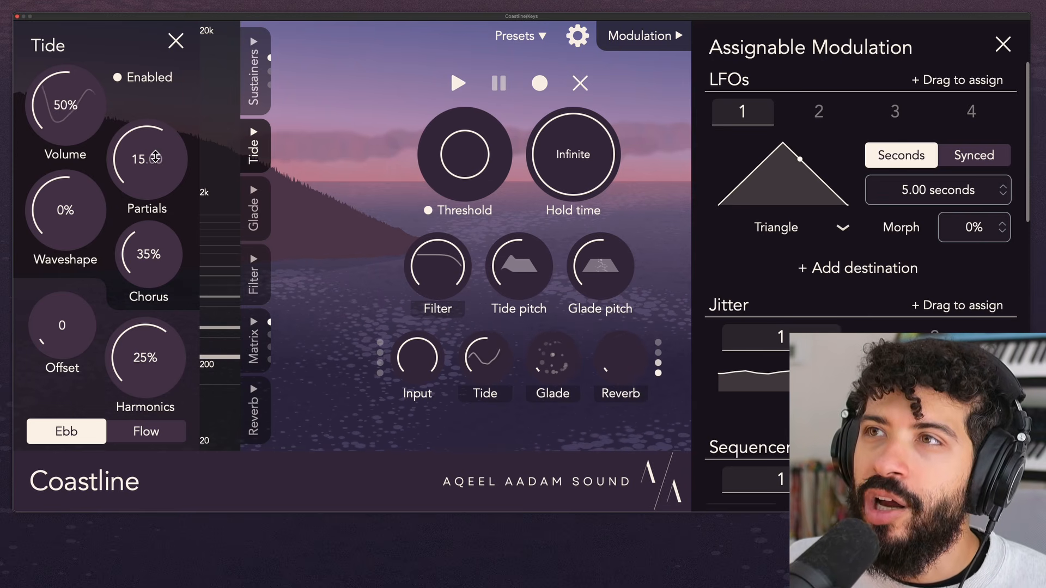
Lower the Tide Partials to about 1.5, then raise them to 25.
{"action": "left_click_drag", "start_coordinate": [158, 159], "coordinate": [165, 284]}
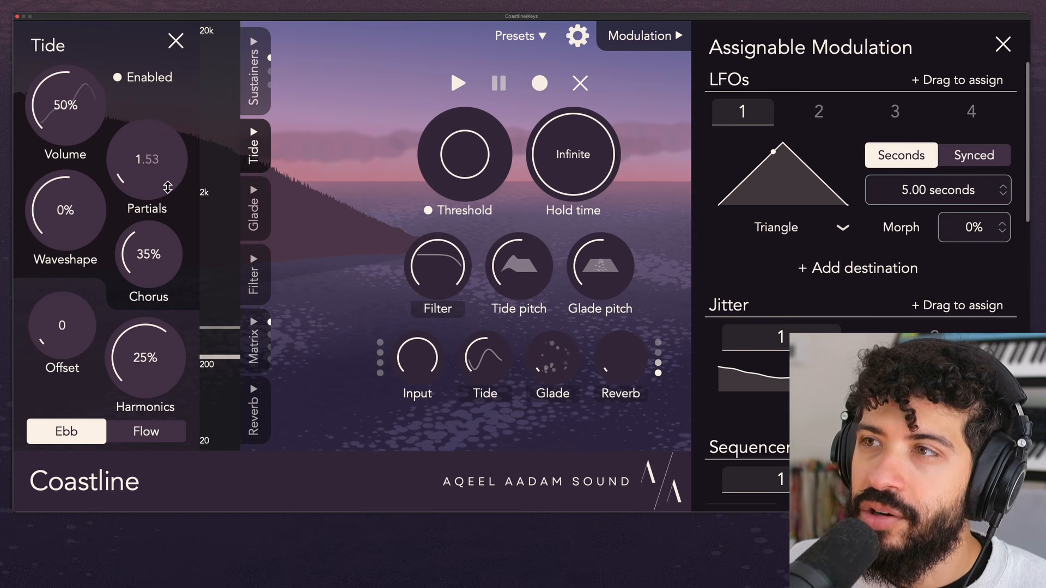
{"action": "left_click_drag", "start_coordinate": [168, 185], "coordinate": [166, 179]}
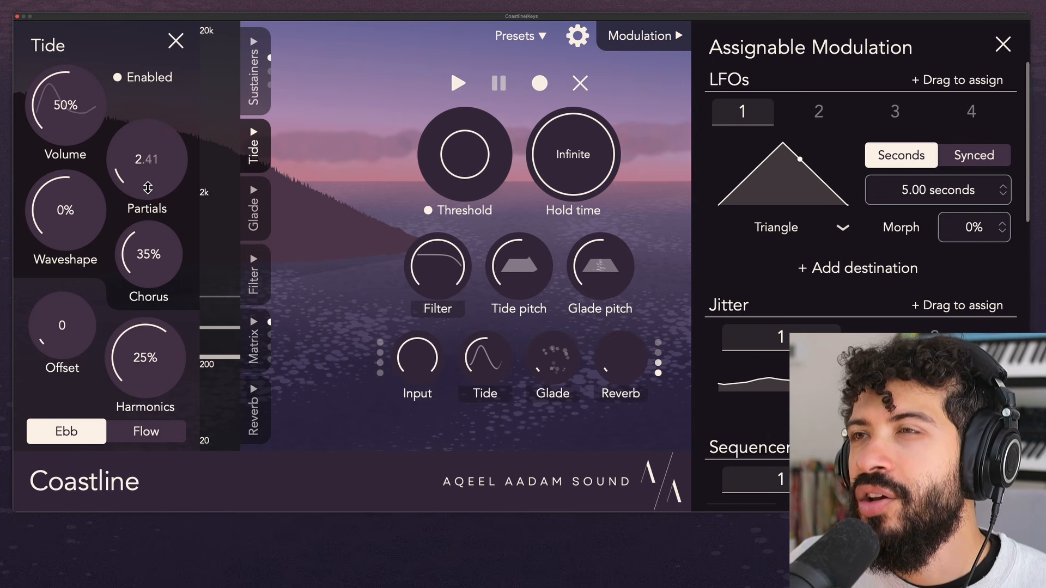
{"action": "left_click_drag", "start_coordinate": [147, 159], "coordinate": [146, 117]}
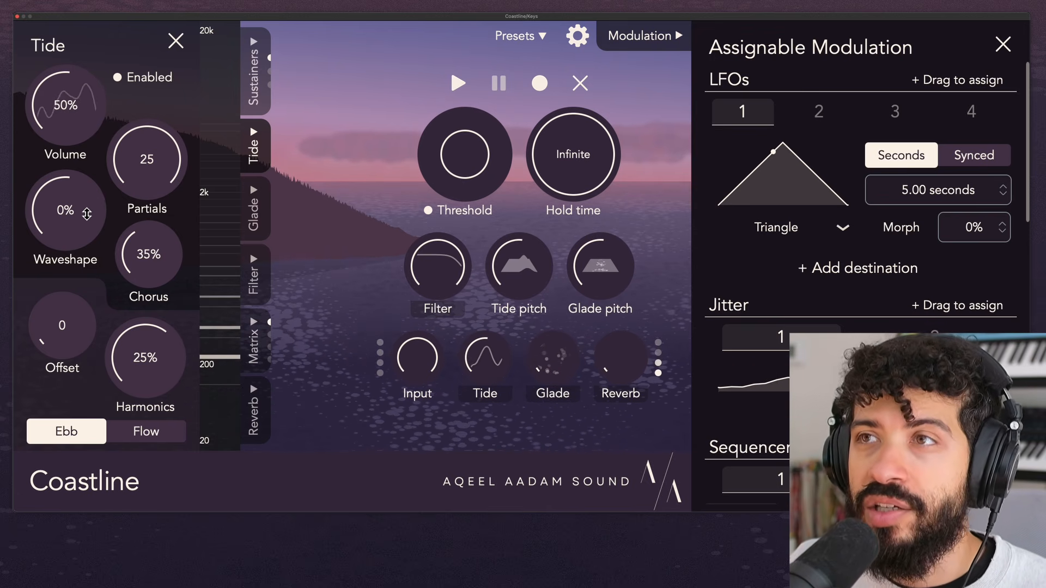
Try Tide Waveshape settings from 71% through 58% down to -79%, and reset it to its default 0%.
{"action": "left_click_drag", "start_coordinate": [87, 215], "coordinate": [86, 139]}
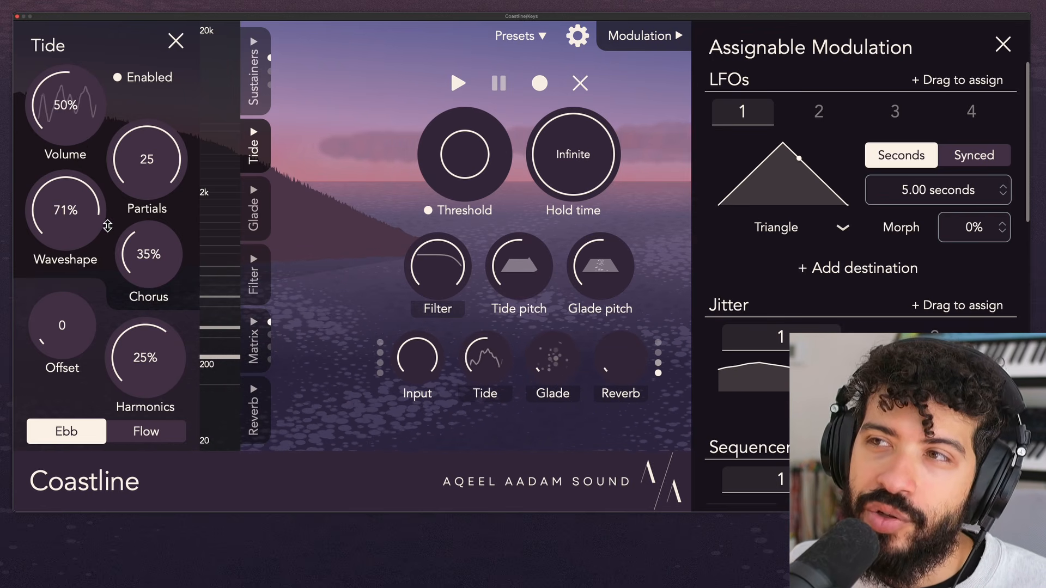
{"action": "left_click_drag", "start_coordinate": [99, 226], "coordinate": [102, 245]}
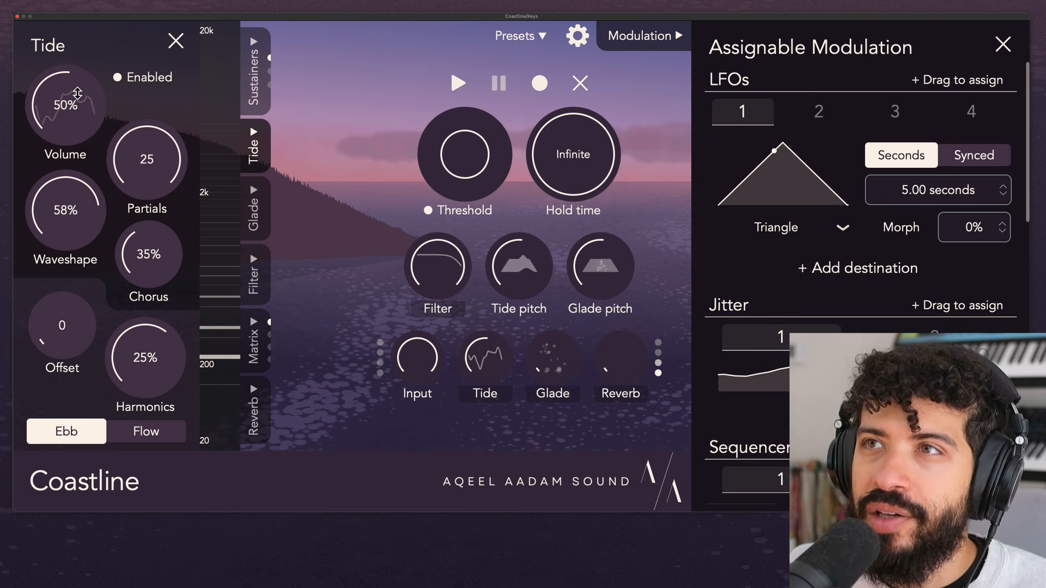
{"action": "left_click_drag", "start_coordinate": [88, 191], "coordinate": [83, 248]}
{"action": "left_click_drag", "start_coordinate": [80, 202], "coordinate": [80, 289]}
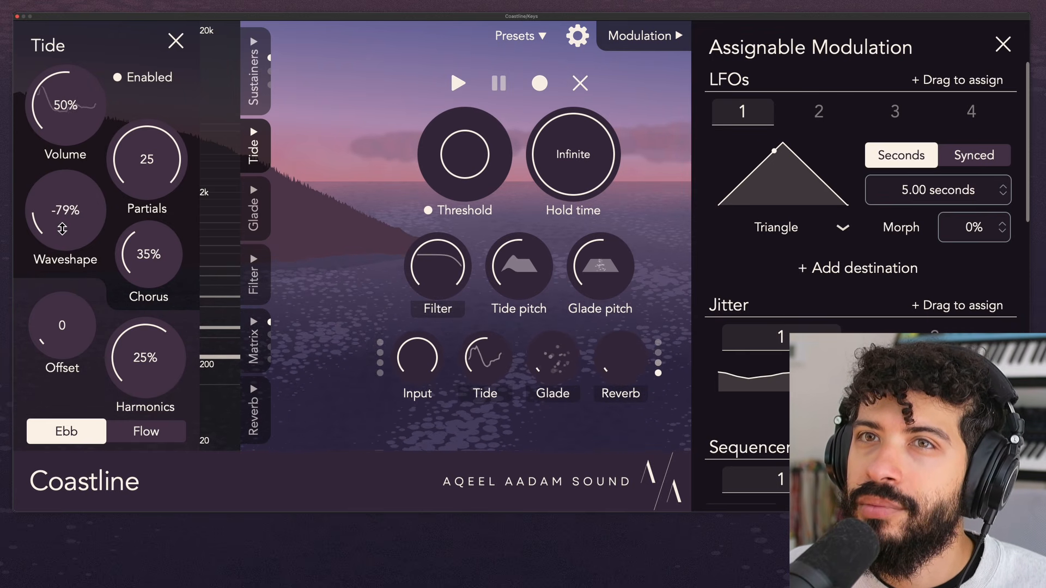
{"action": "double_click", "coordinate": [62, 227]}
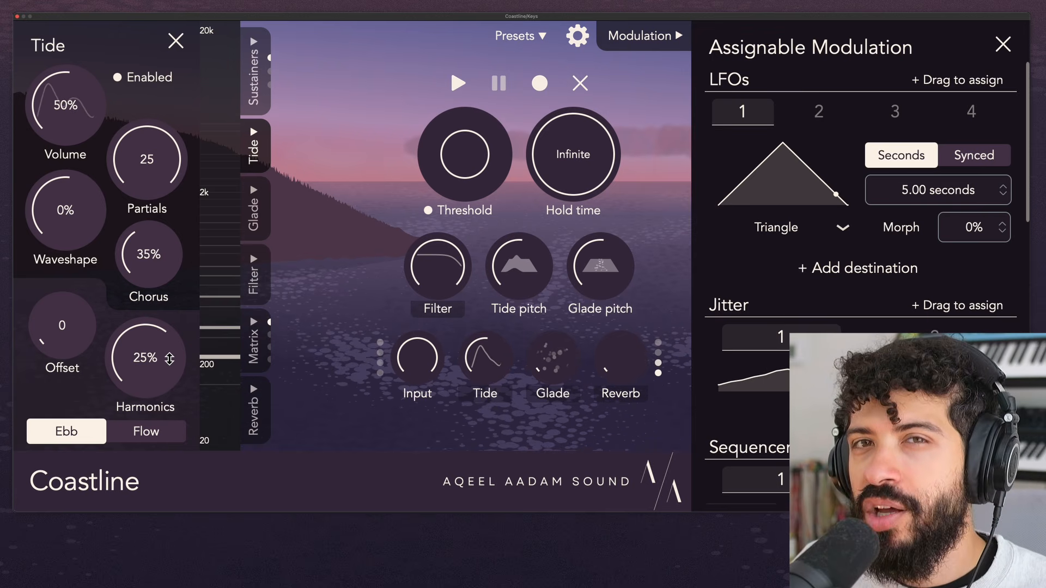
Sweep the Tide Harmonics through 100%, -18%, -53%, 64%, 56% and -42%, and reset it to its default 25%.
{"action": "left_click_drag", "start_coordinate": [169, 358], "coordinate": [182, 291]}
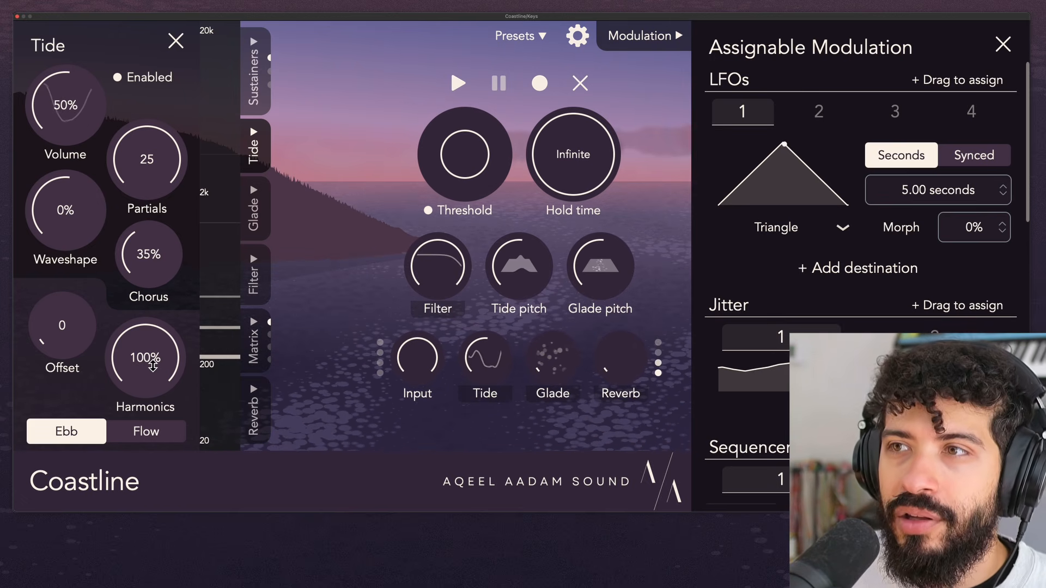
{"action": "left_click_drag", "start_coordinate": [153, 366], "coordinate": [152, 415]}
{"action": "left_click_drag", "start_coordinate": [165, 364], "coordinate": [172, 433]}
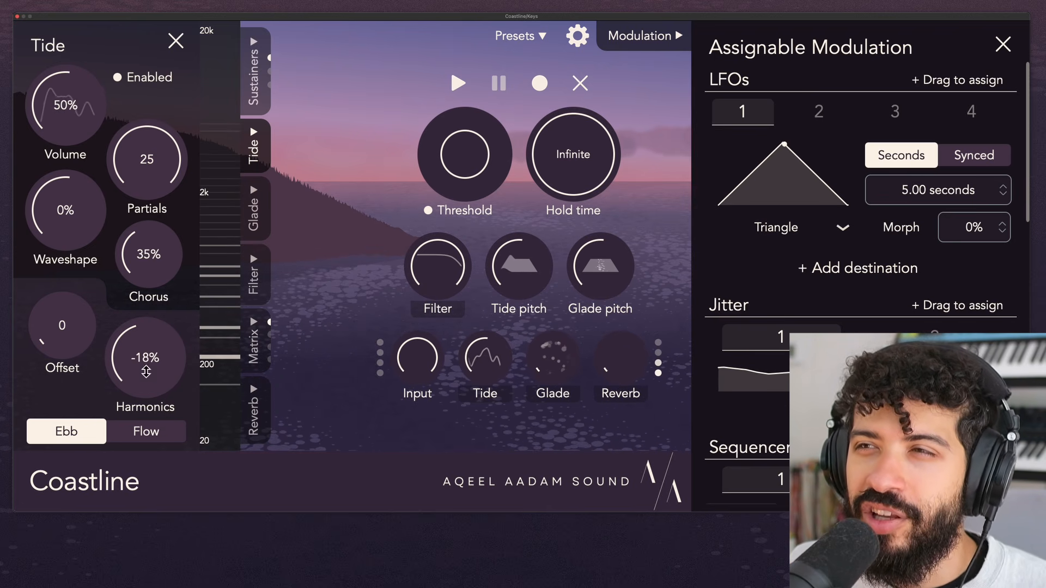
{"action": "left_click_drag", "start_coordinate": [143, 340], "coordinate": [147, 373]}
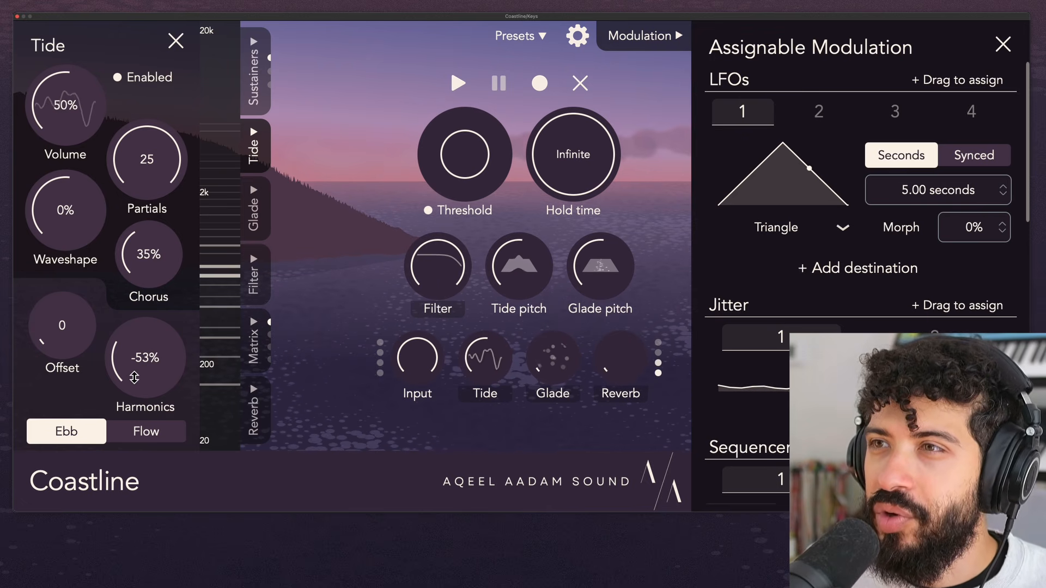
{"action": "left_click_drag", "start_coordinate": [149, 383], "coordinate": [164, 273]}
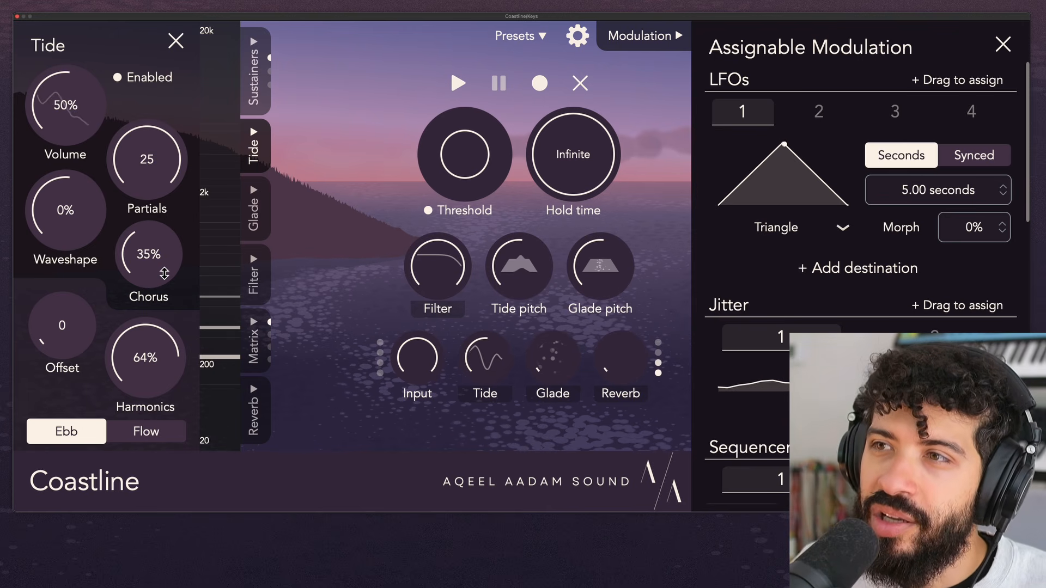
{"action": "left_click_drag", "start_coordinate": [154, 366], "coordinate": [159, 379]}
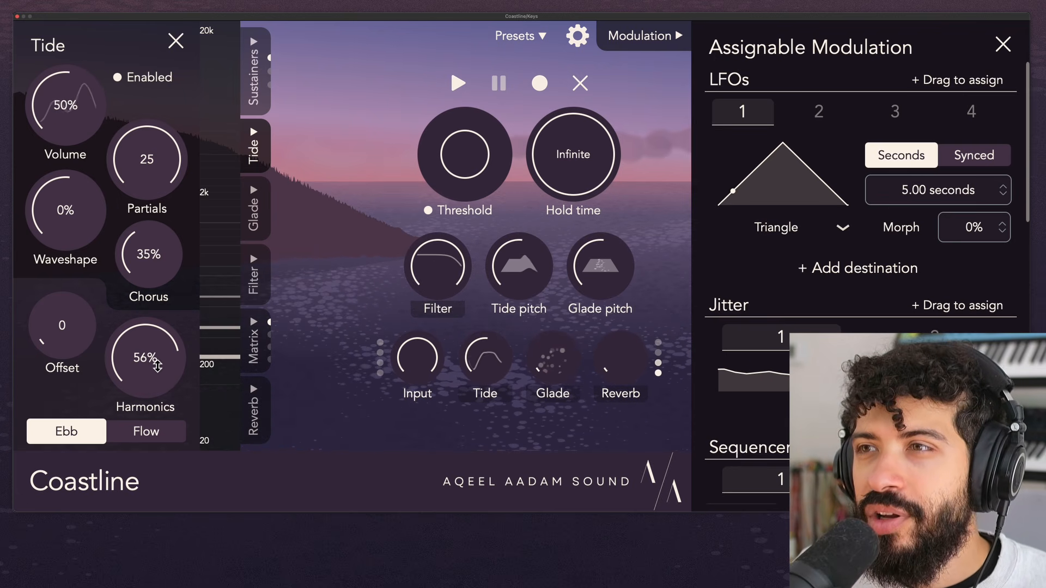
{"action": "left_click_drag", "start_coordinate": [160, 361], "coordinate": [165, 469]}
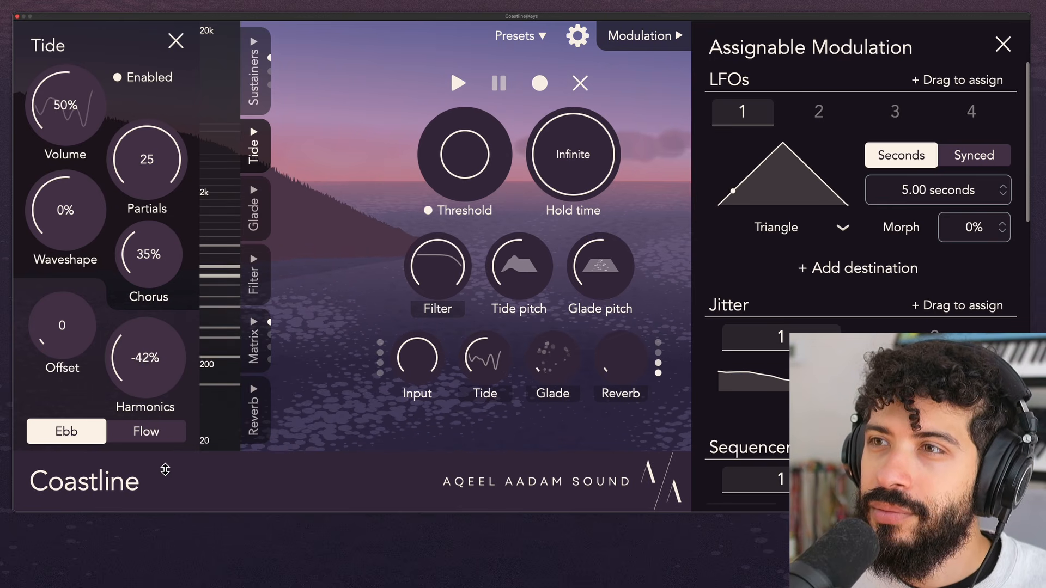
{"action": "double_click", "coordinate": [142, 360]}
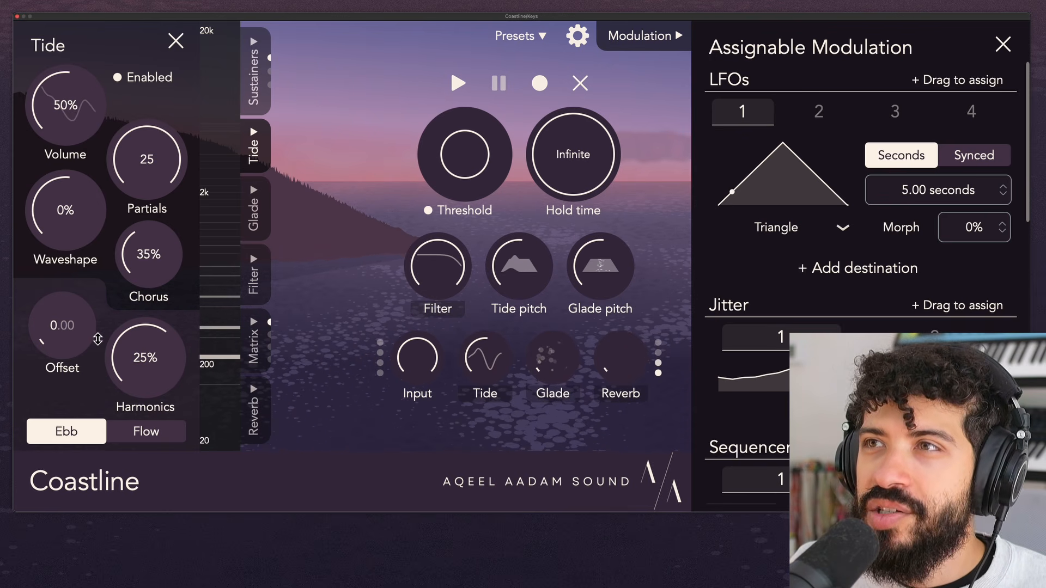
Reduce the Tide Partials to 10 and try an Offset of about 3 before returning the Offset to 0.
{"action": "left_click_drag", "start_coordinate": [153, 148], "coordinate": [141, 323]}
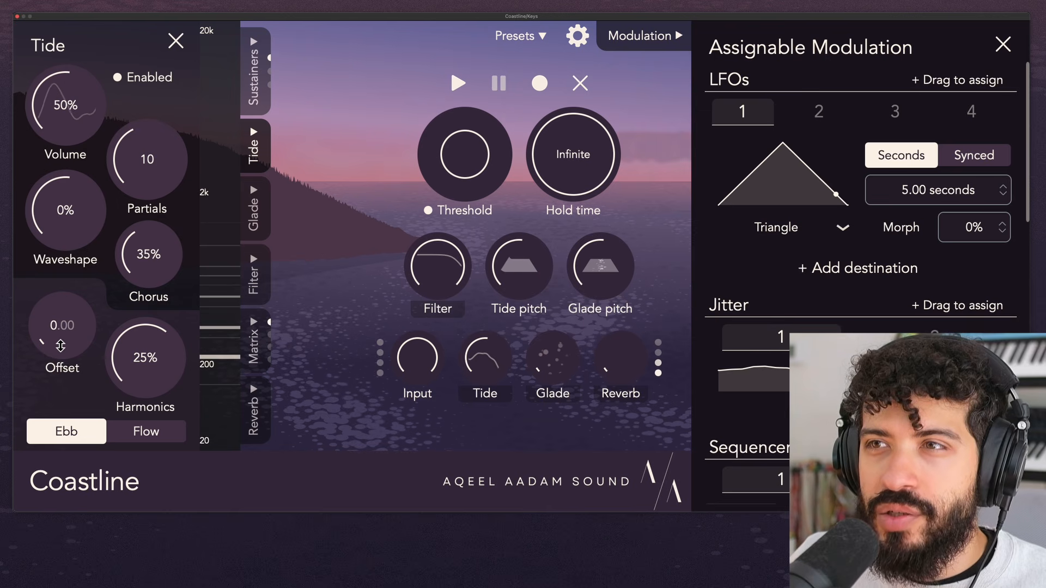
{"action": "left_click_drag", "start_coordinate": [63, 346], "coordinate": [58, 310]}
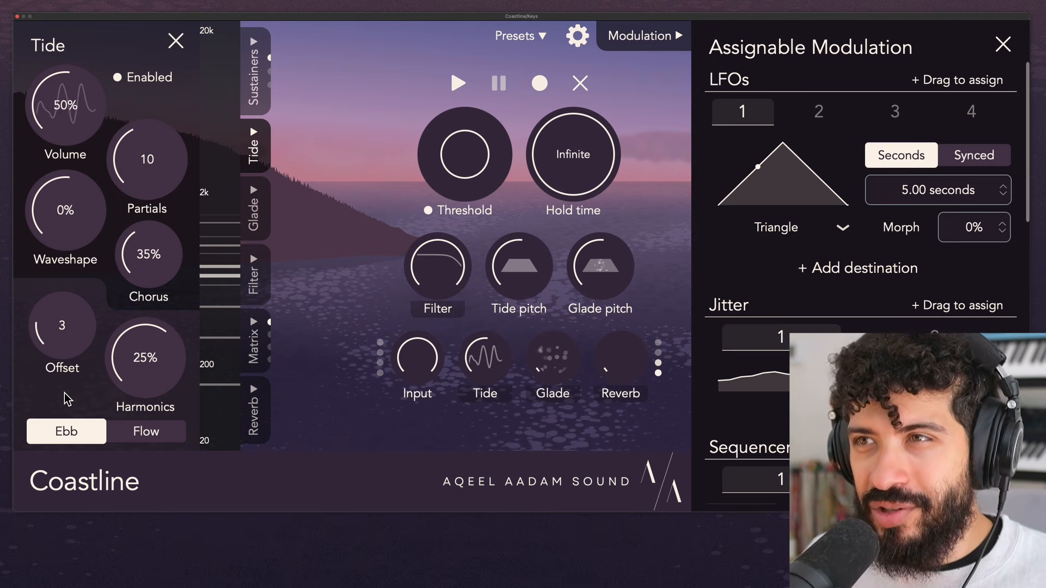
{"action": "left_click_drag", "start_coordinate": [71, 345], "coordinate": [71, 341]}
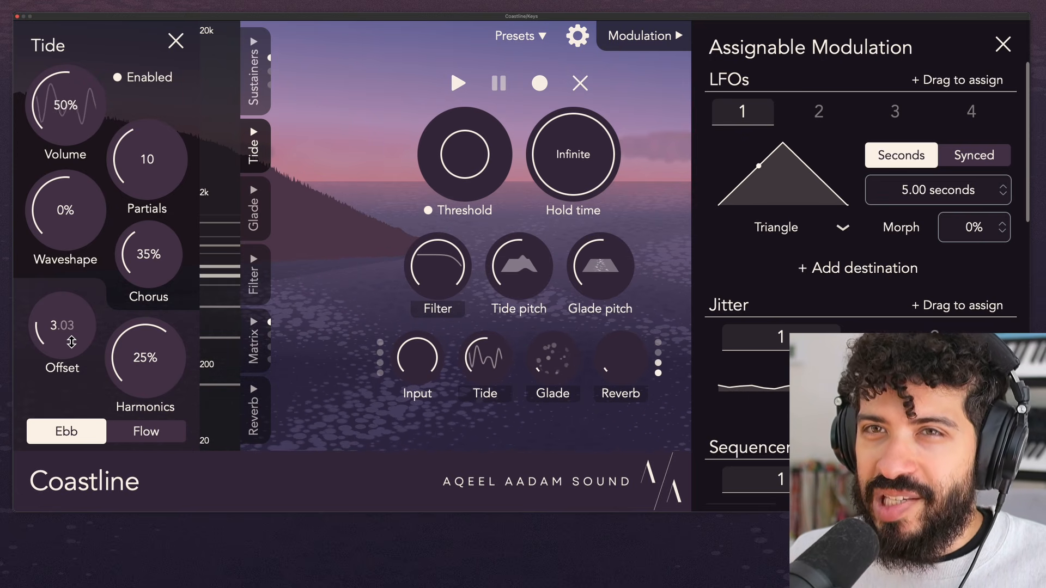
{"action": "left_click_drag", "start_coordinate": [74, 337], "coordinate": [74, 387]}
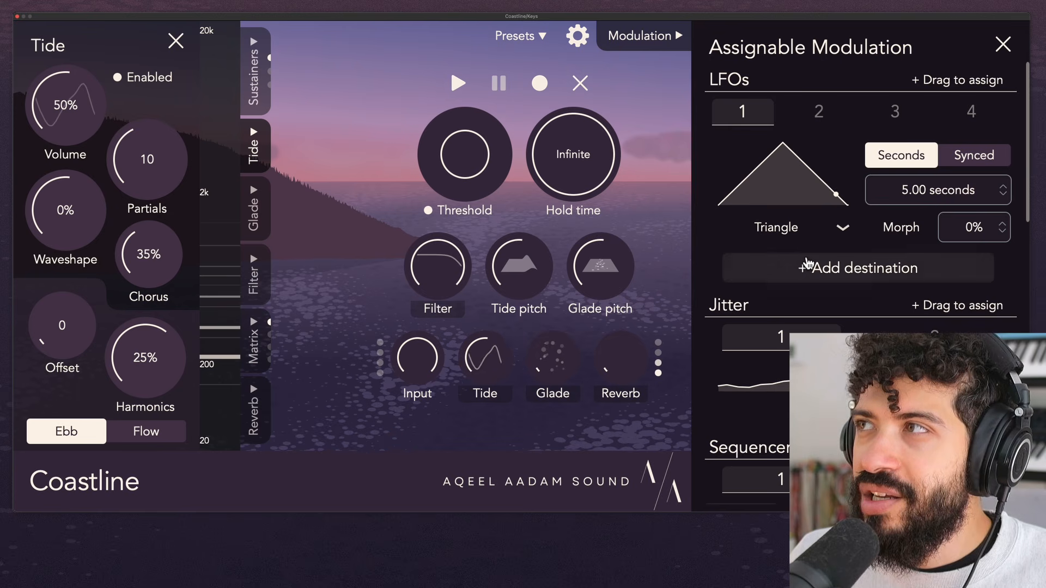
Set LFO 1 to Ramp down and try modulating the Tide partial offset with it at 25% and 18% before removing the assignment.
{"action": "left_click", "coordinate": [822, 227]}
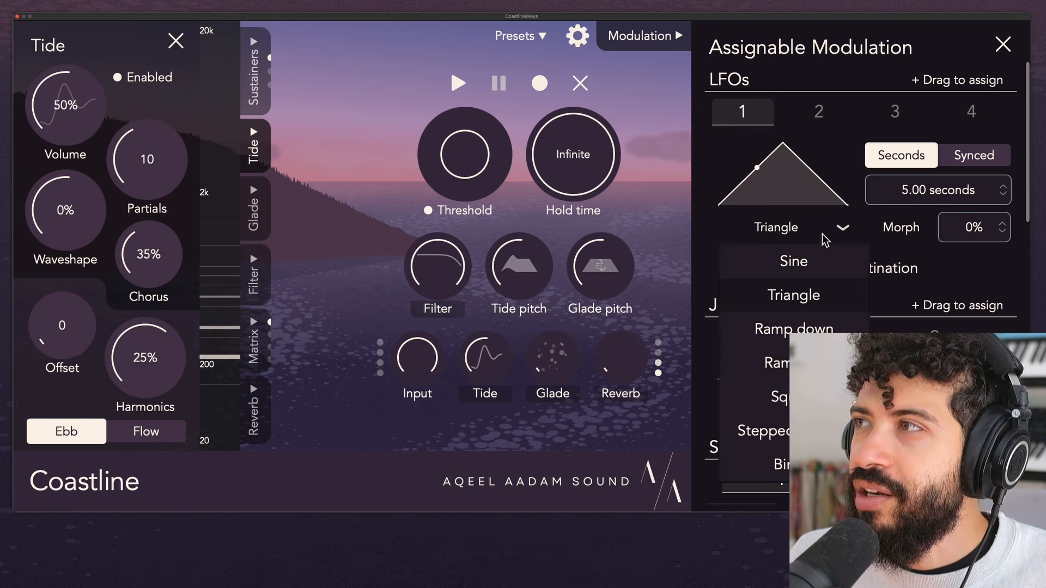
{"action": "left_click", "coordinate": [793, 329]}
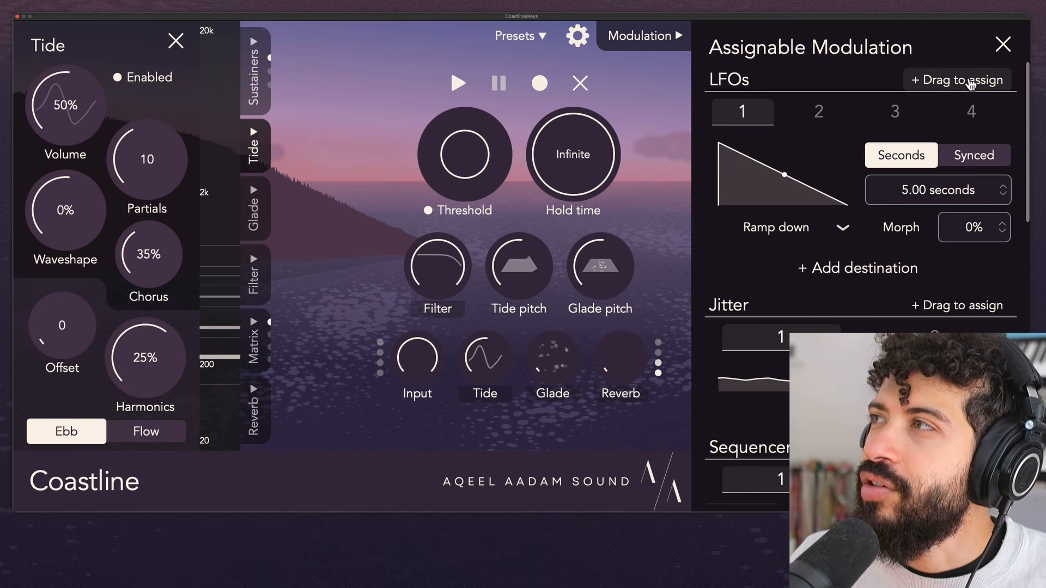
{"action": "left_click_drag", "start_coordinate": [958, 81], "coordinate": [80, 320]}
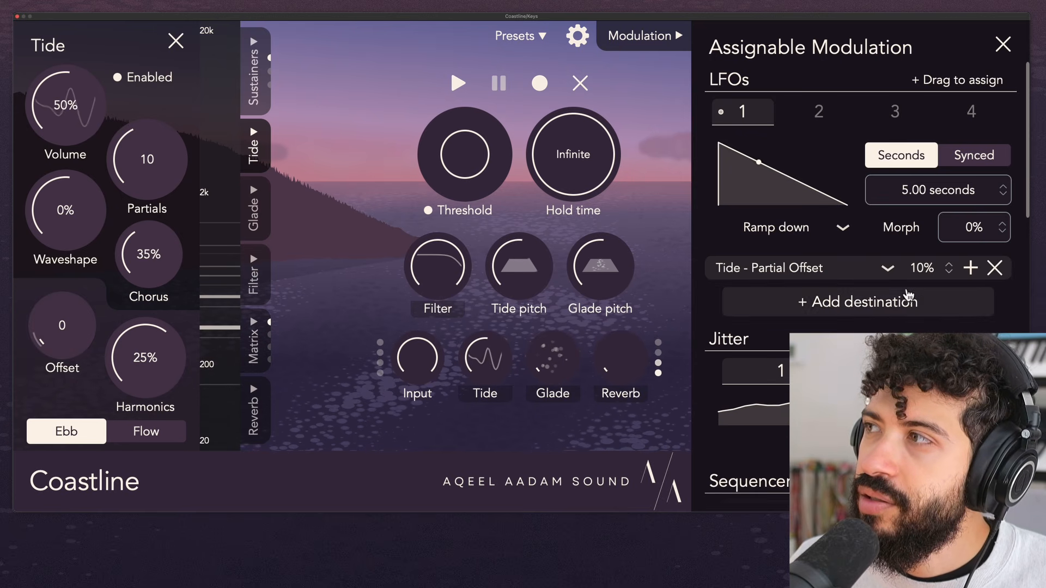
{"action": "left_click_drag", "start_coordinate": [935, 269], "coordinate": [935, 265]}
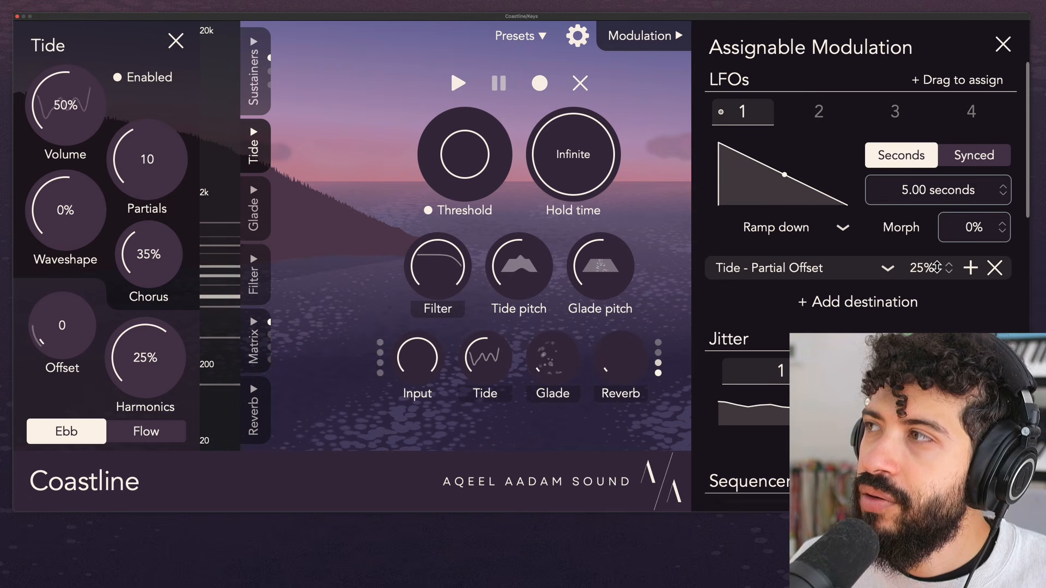
{"action": "left_click_drag", "start_coordinate": [940, 276], "coordinate": [937, 281]}
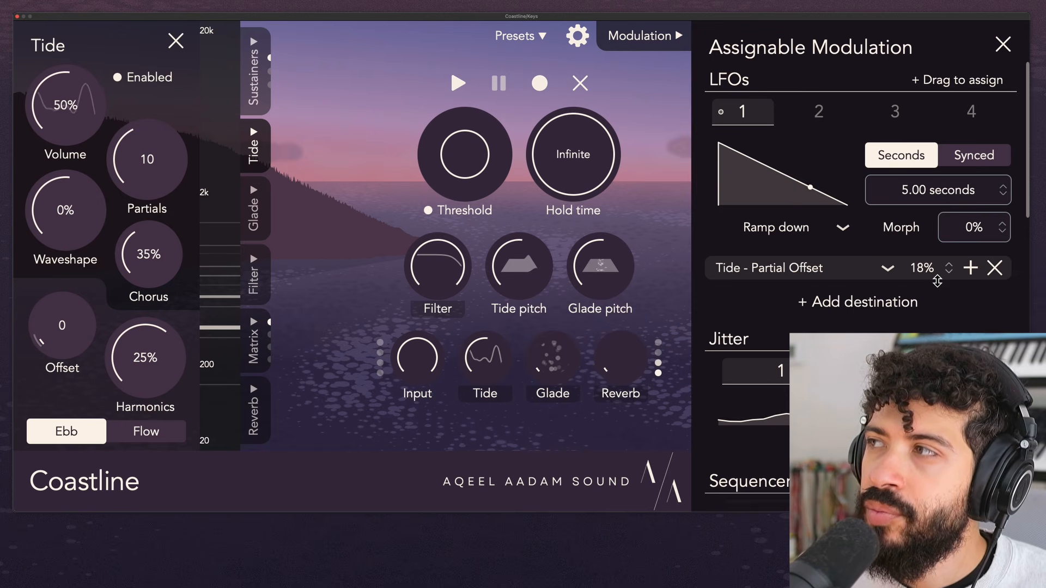
{"action": "left_click", "coordinate": [995, 268]}
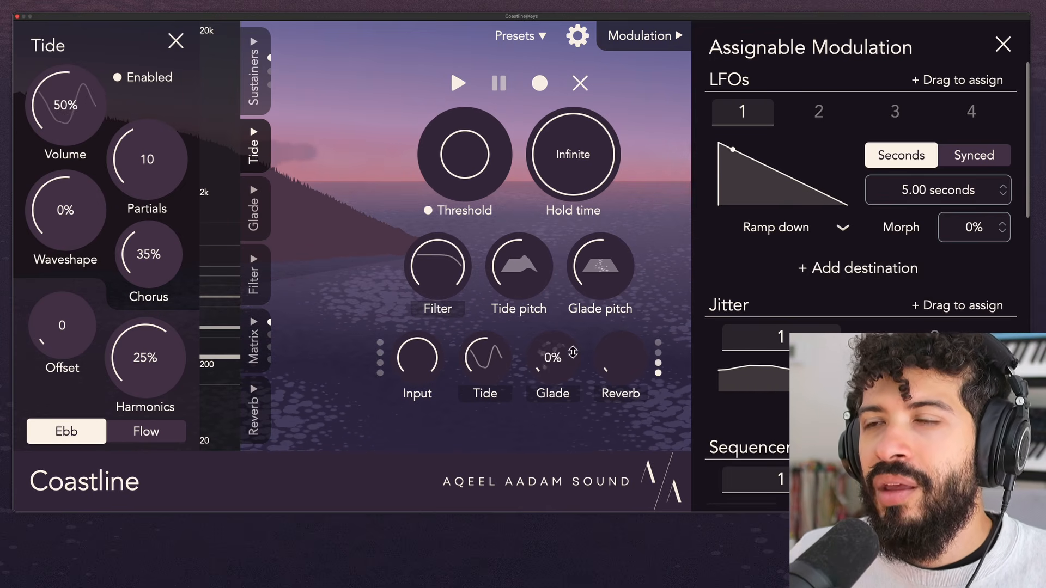
Switch Tide to Flow mode and vary the Partials between 1 and about 1.7.
{"action": "left_click", "coordinate": [176, 440]}
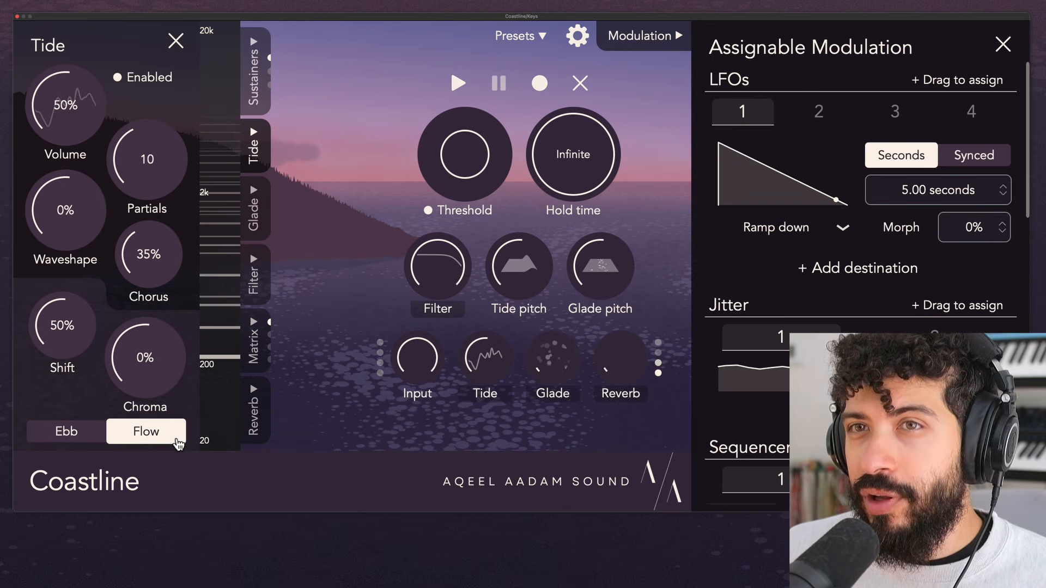
{"action": "left_click_drag", "start_coordinate": [160, 164], "coordinate": [160, 238]}
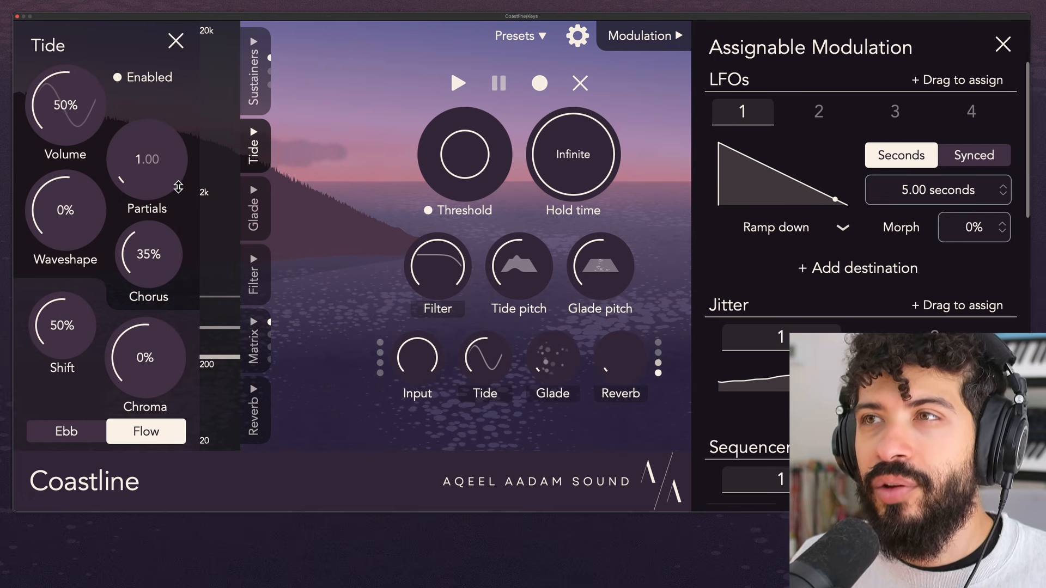
{"action": "mouse_move", "coordinate": [155, 194]}
{"action": "left_mouse_down"}
{"action": "mouse_move", "coordinate": [183, 28]}
{"action": "mouse_move", "coordinate": [168, 204]}
{"action": "mouse_move", "coordinate": [166, 193]}
{"action": "left_mouse_up"}
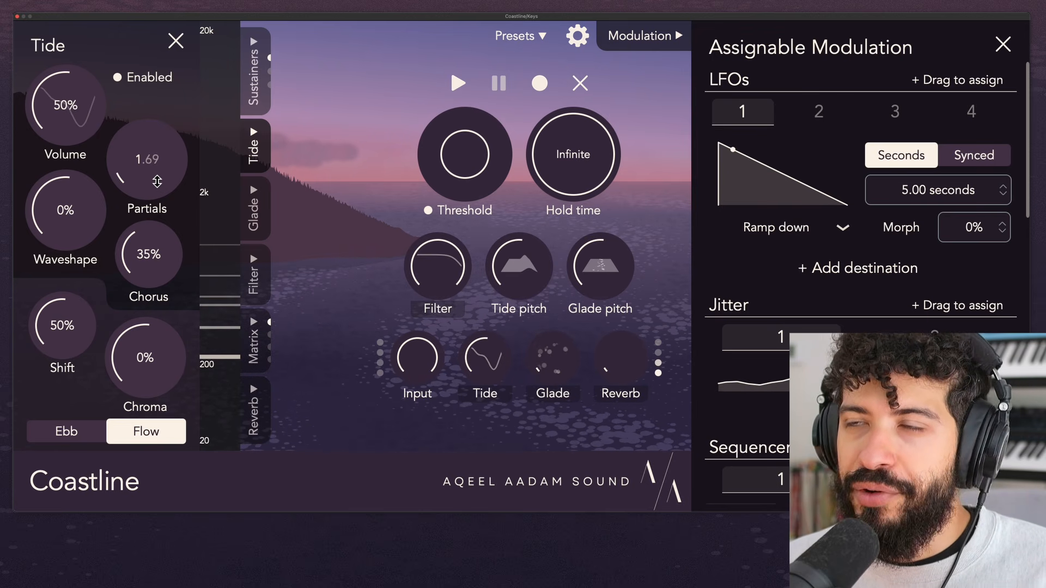
{"action": "mouse_move", "coordinate": [157, 181]}
{"action": "left_mouse_down"}
{"action": "mouse_move", "coordinate": [158, 58]}
{"action": "mouse_move", "coordinate": [175, 41]}
{"action": "mouse_move", "coordinate": [170, 195]}
{"action": "left_mouse_up"}
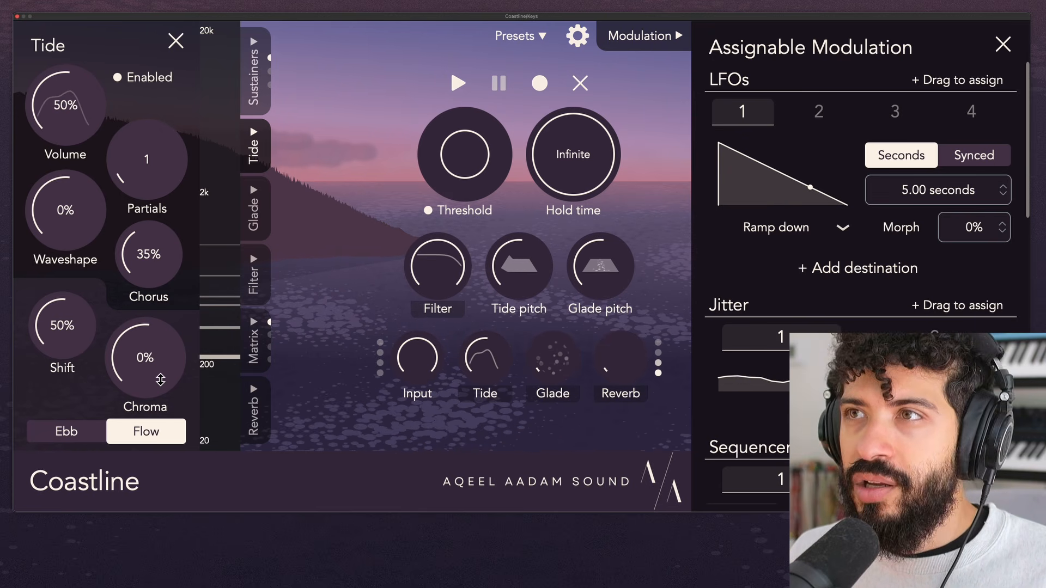
{"action": "left_click_drag", "start_coordinate": [161, 185], "coordinate": [162, 175]}
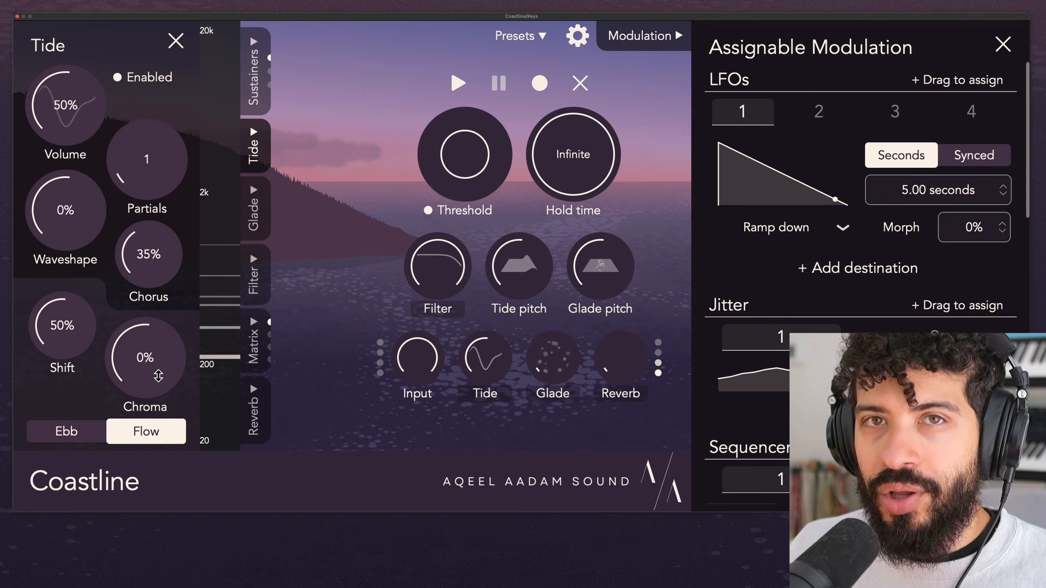
Raise the Tide Partials to 22 and try Chroma at -86% and 44% before resetting Chroma to 0%.
{"action": "mouse_move", "coordinate": [165, 168]}
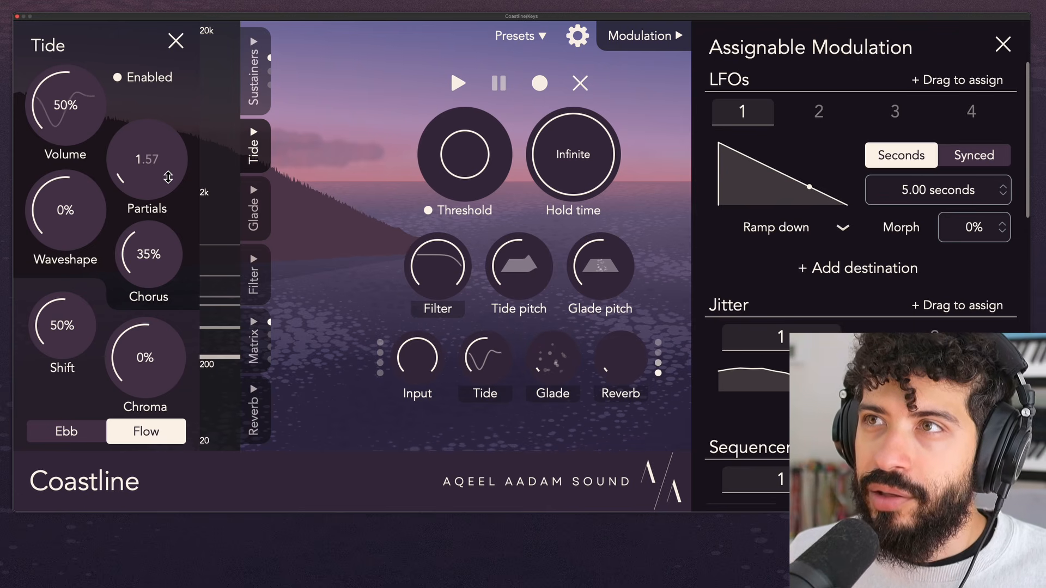
{"action": "left_click_drag", "start_coordinate": [168, 177], "coordinate": [205, 32]}
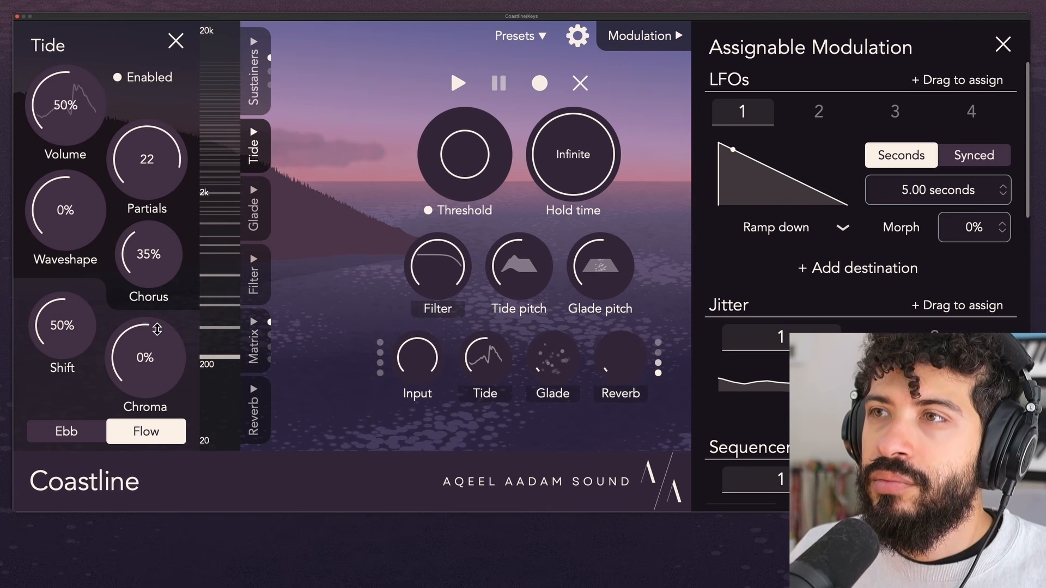
{"action": "left_click_drag", "start_coordinate": [157, 329], "coordinate": [159, 432]}
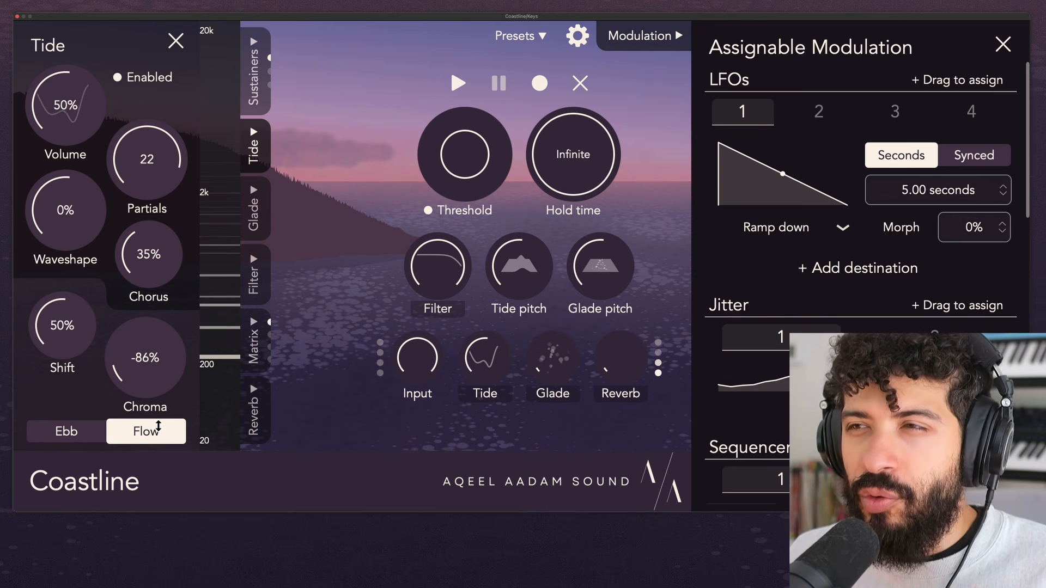
{"action": "left_click_drag", "start_coordinate": [157, 431], "coordinate": [175, 306]}
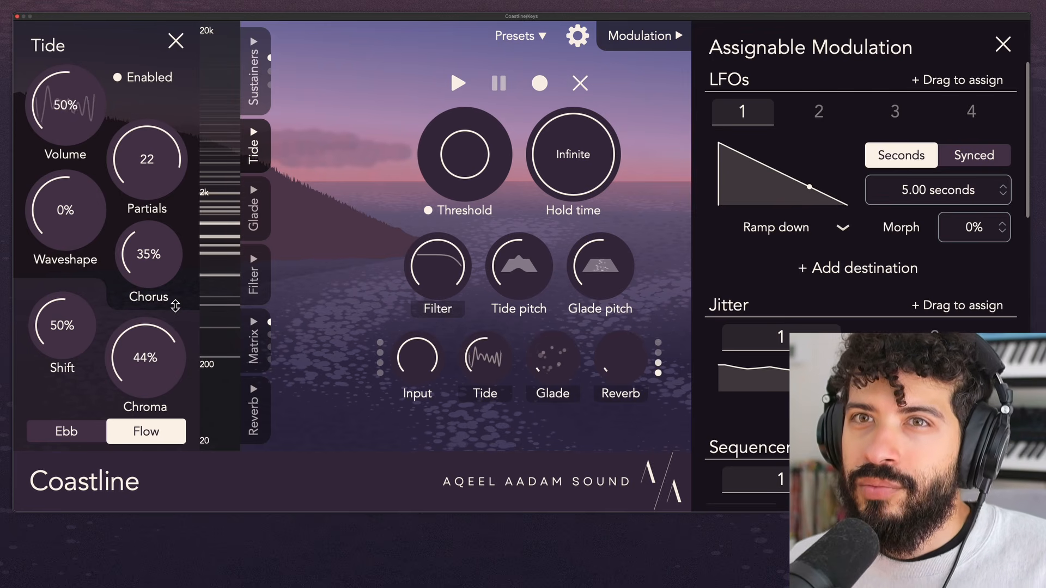
{"action": "double_click", "coordinate": [164, 379]}
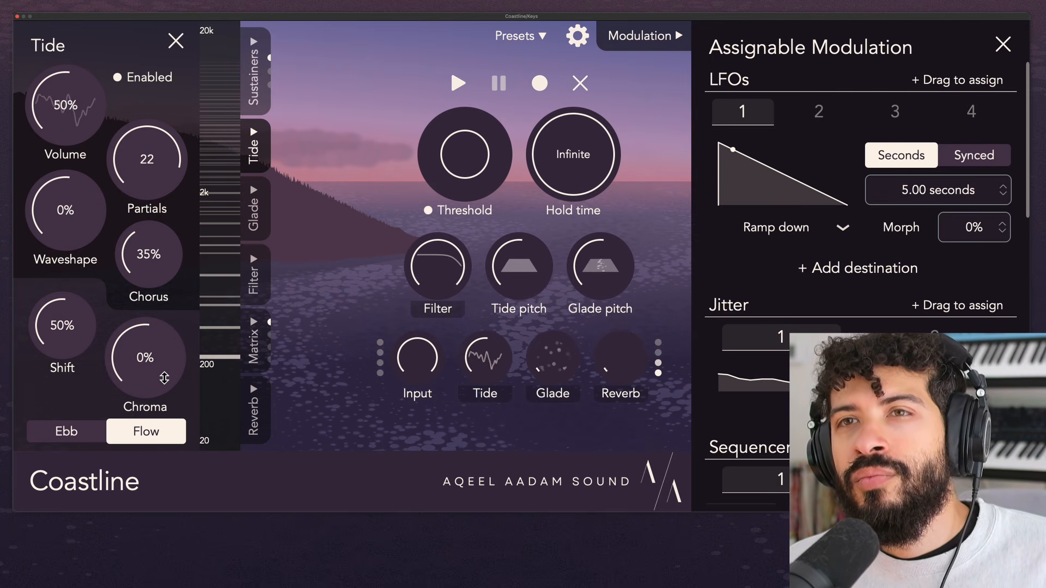
Lower the Tide Partials to about 6.8.
{"action": "left_click_drag", "start_coordinate": [169, 218], "coordinate": [152, 193]}
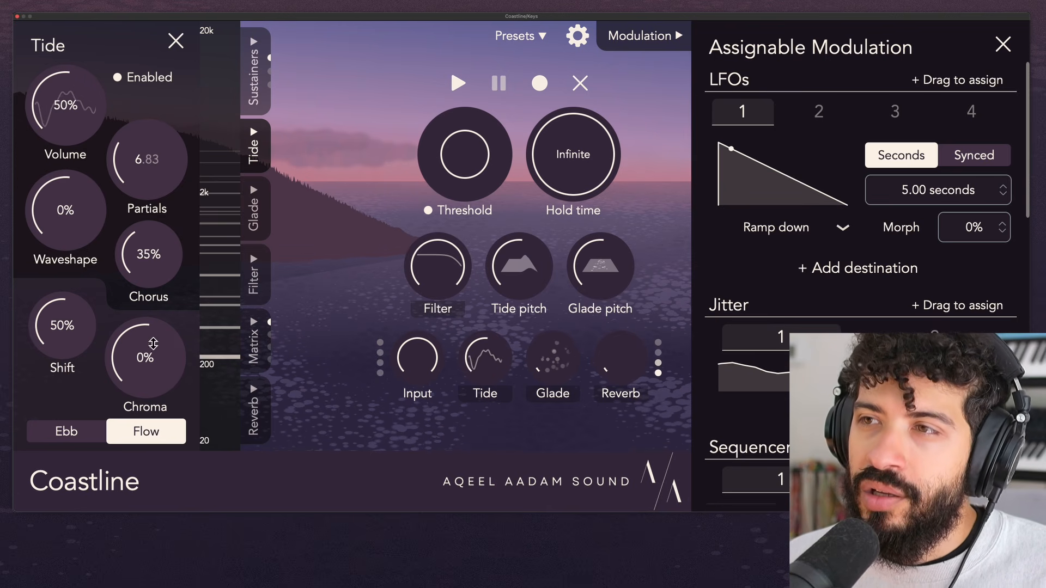
Raise the Tide Partials to 18 and vary the Chroma before returning it to 0%.
{"action": "mouse_move", "coordinate": [156, 371]}
{"action": "left_mouse_down"}
{"action": "mouse_move", "coordinate": [158, 463]}
{"action": "mouse_move", "coordinate": [154, 380]}
{"action": "mouse_move", "coordinate": [169, 294]}
{"action": "mouse_move", "coordinate": [172, 368]}
{"action": "left_mouse_up"}
{"action": "left_click_drag", "start_coordinate": [173, 162], "coordinate": [174, 156]}
{"action": "left_click_drag", "start_coordinate": [169, 354], "coordinate": [157, 373]}
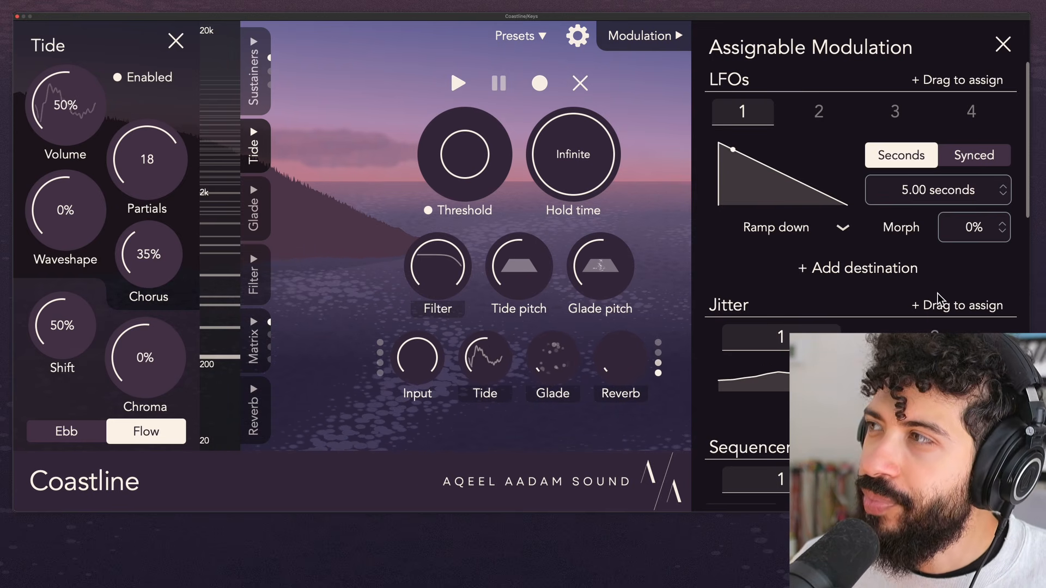
Assign Jitter 1 to the Tide Chroma and try Chroma at -41% and 48% before setting it to 7%.
{"action": "left_click_drag", "start_coordinate": [972, 321], "coordinate": [125, 362]}
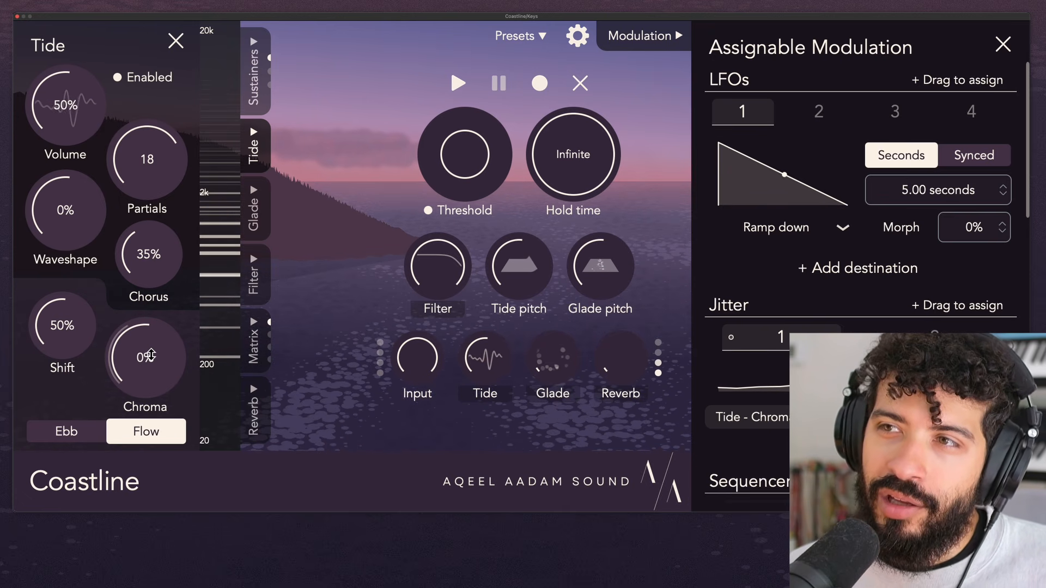
{"action": "left_click_drag", "start_coordinate": [150, 354], "coordinate": [146, 413]}
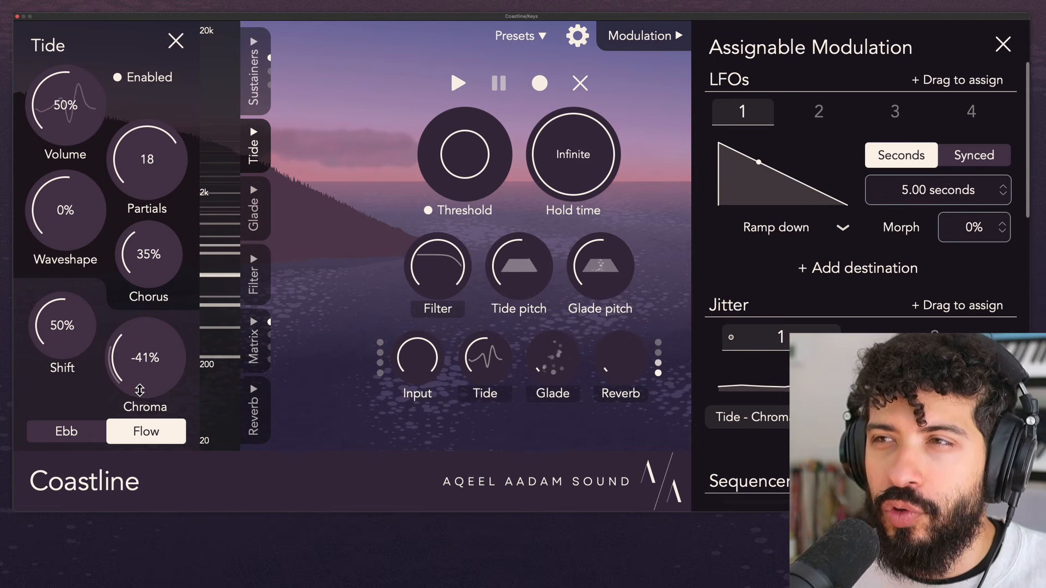
{"action": "left_click_drag", "start_coordinate": [148, 370], "coordinate": [159, 285]}
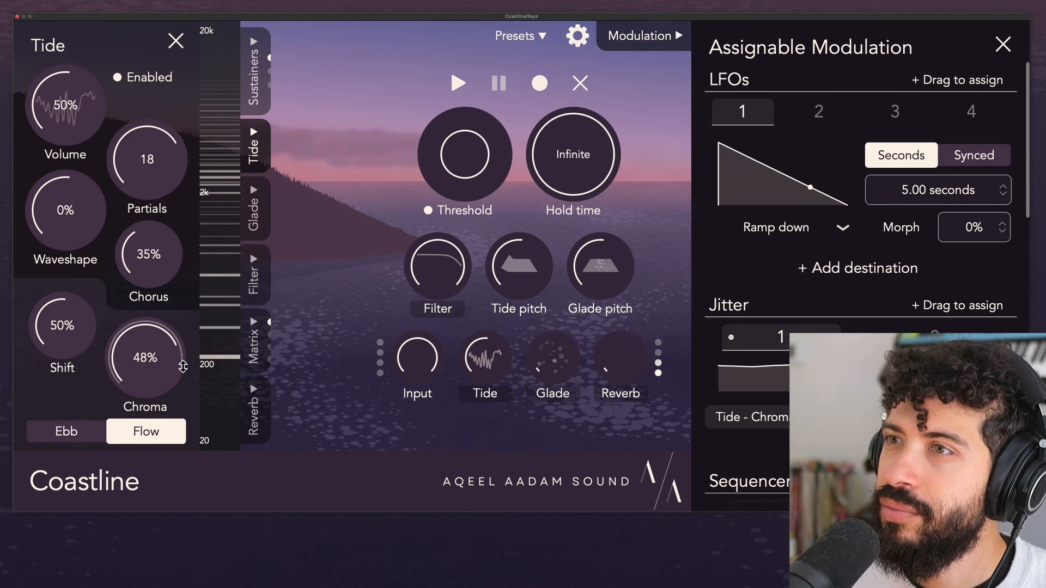
Clear the sustained notes and remove the Jitter 1 assignment from the Tide Chroma.
{"action": "left_click", "coordinate": [590, 91]}
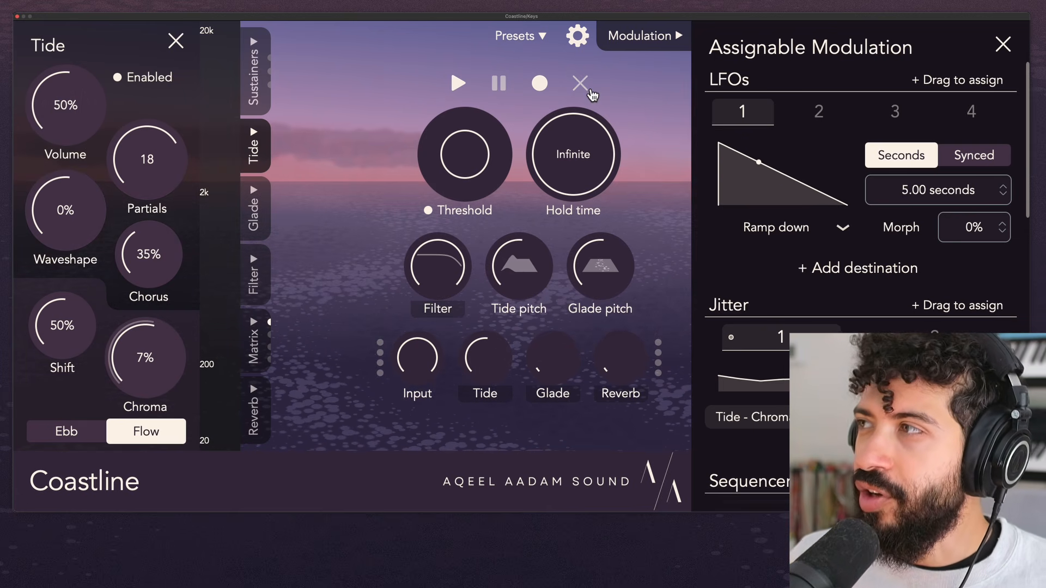
{"action": "left_click", "coordinate": [1001, 417]}
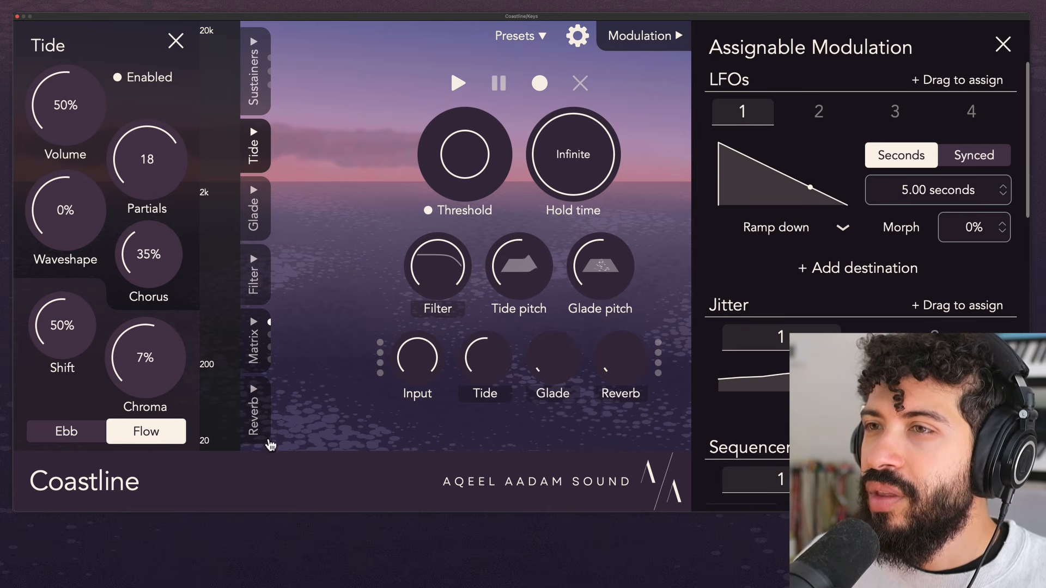
Switch Tide back and forth between Ebb and Flow modes to compare their controls, ending in Ebb.
{"action": "left_click", "coordinate": [103, 433]}
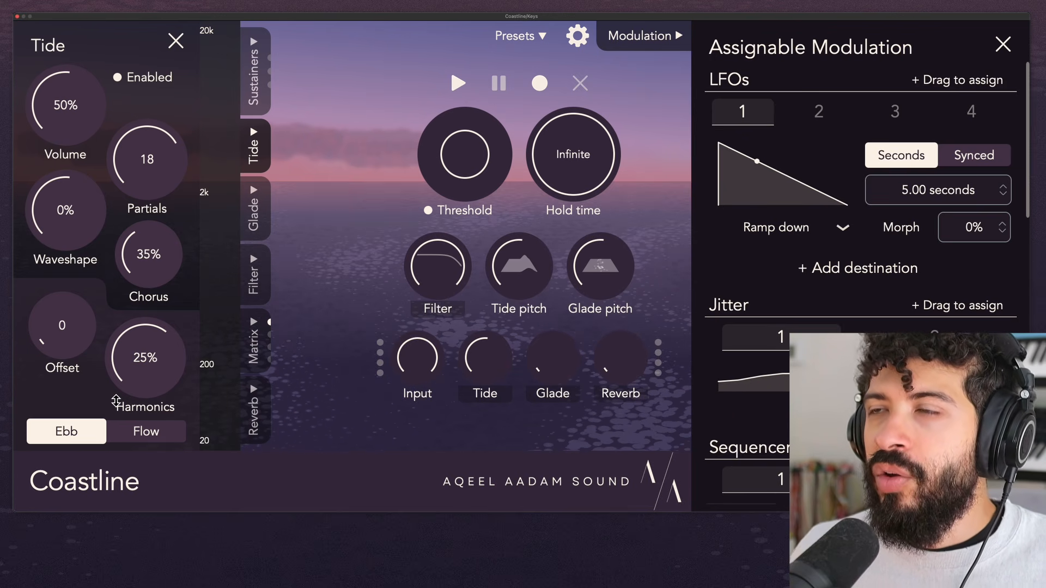
{"action": "left_click", "coordinate": [155, 441]}
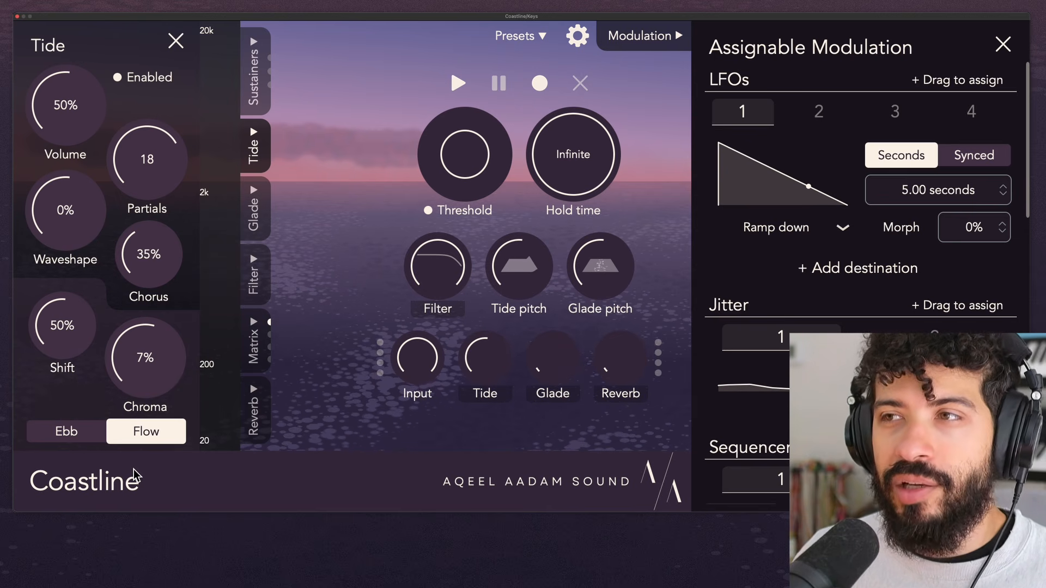
{"action": "left_click", "coordinate": [101, 436]}
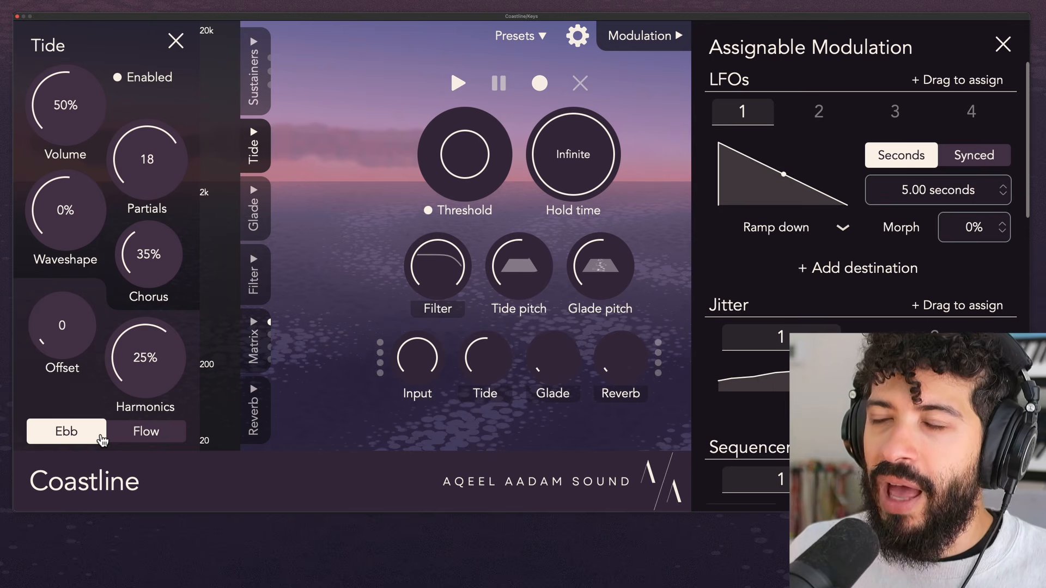